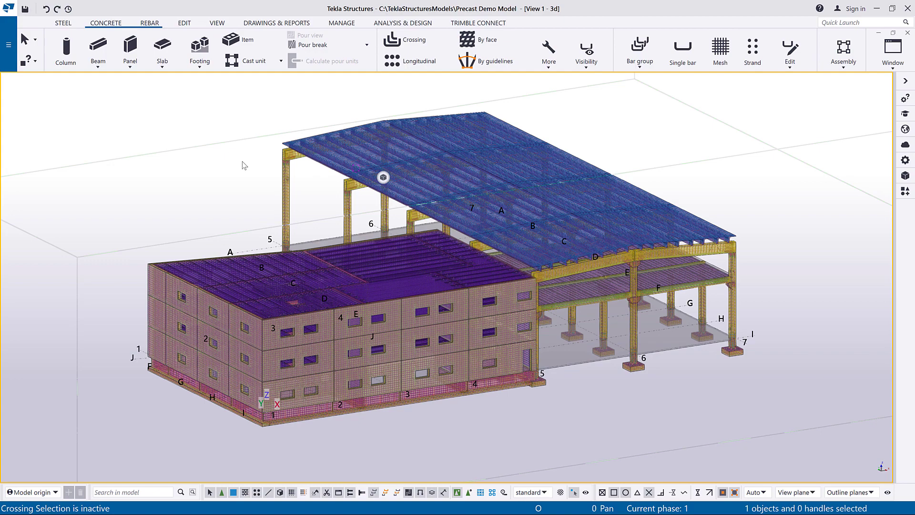
# In the Document manager, select GA drawings [29] through [27] and open their context menu
pyautogui.click(262, 24)
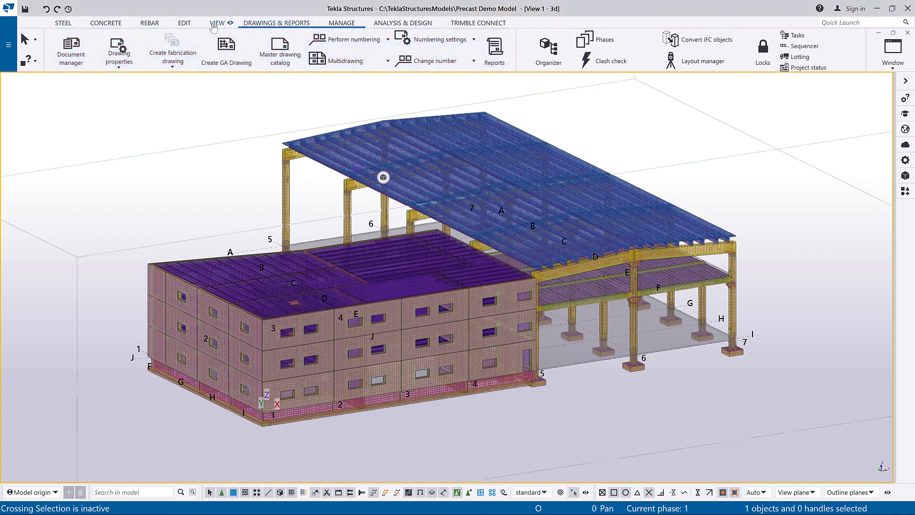
pyautogui.click(90, 55)
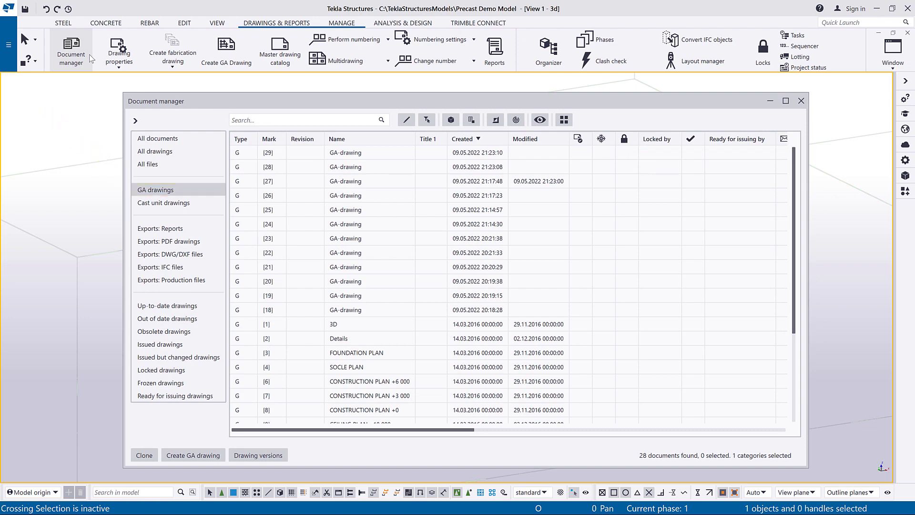
pyautogui.click(413, 157)
pyautogui.press('shift')
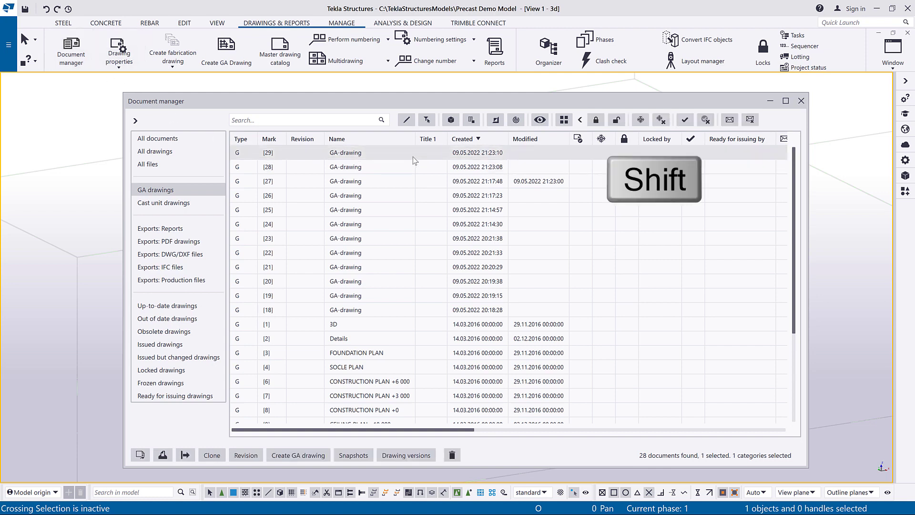
pyautogui.keyDown('shift'); pyautogui.click(413, 185); pyautogui.keyUp('shift')
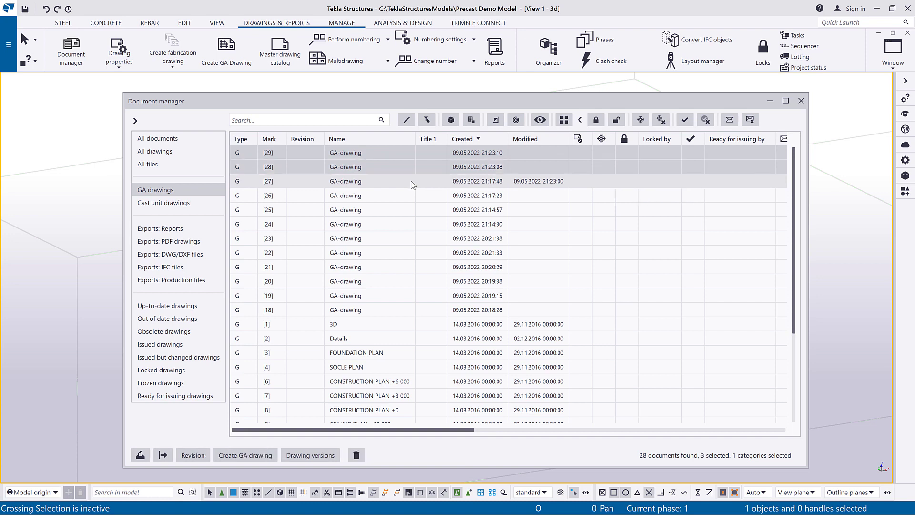
pyautogui.rightClick(414, 185)
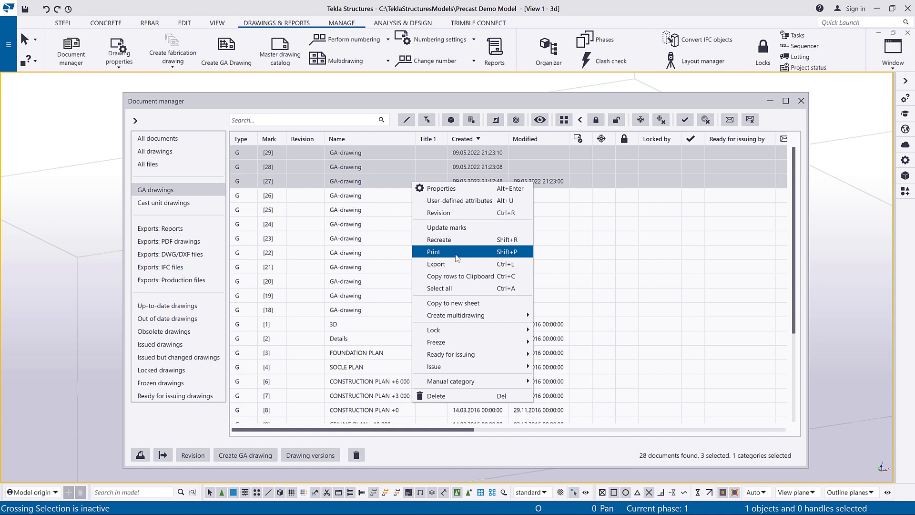
pyautogui.hotkey('shift', 'p')
# Start printing the three drawings and step the preview through to drawing [27]
pyautogui.click(456, 252)
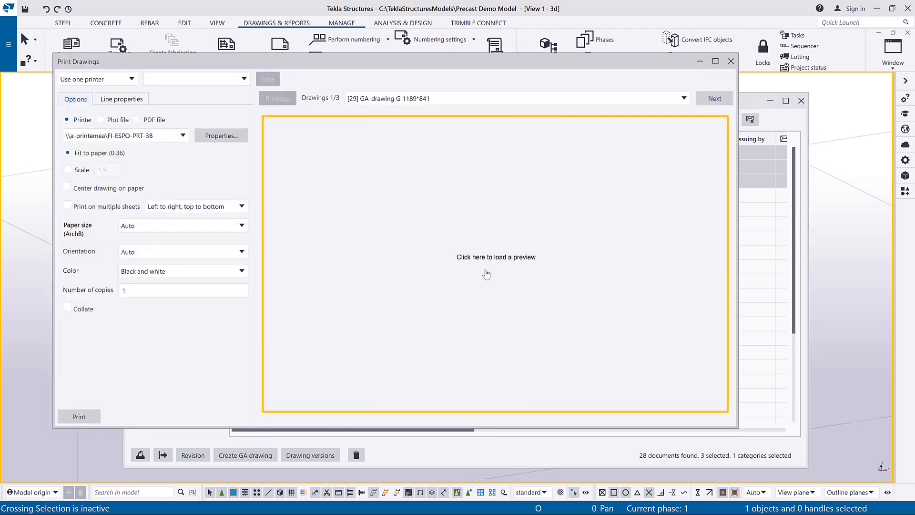
pyautogui.click(486, 274)
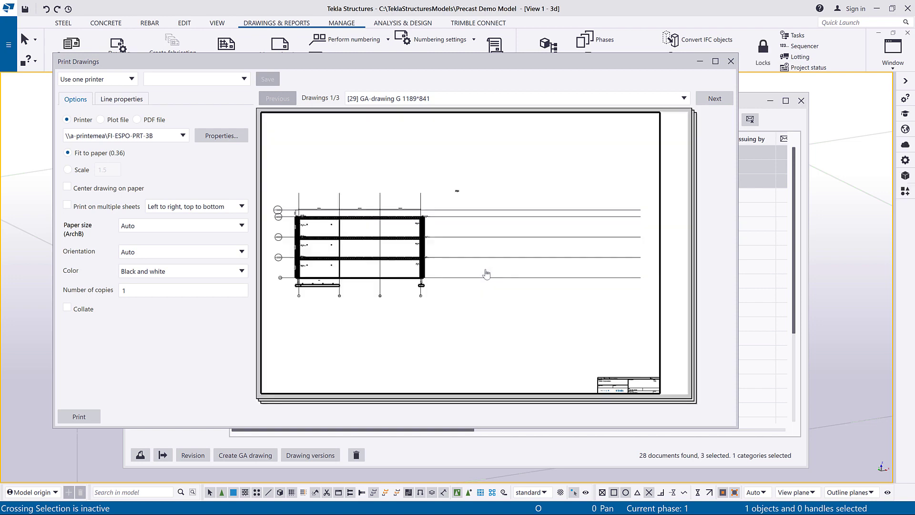
pyautogui.click(724, 104)
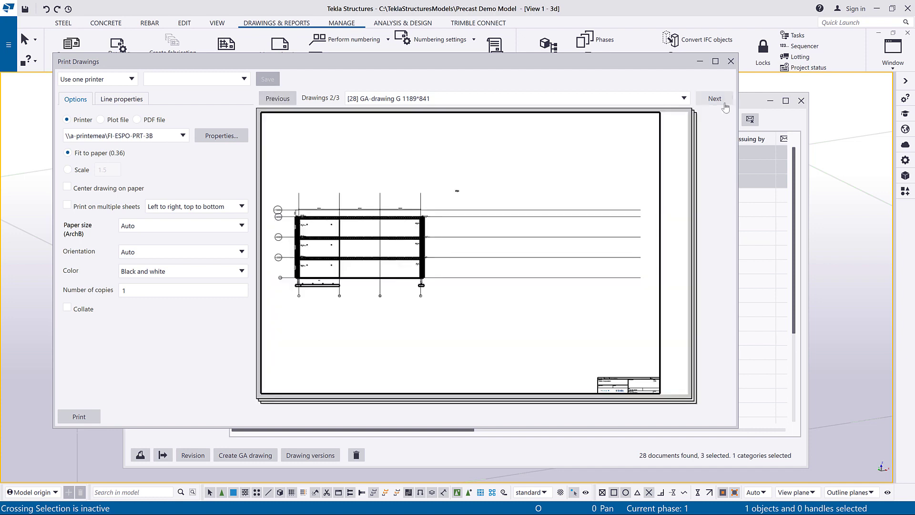
pyautogui.click(724, 104)
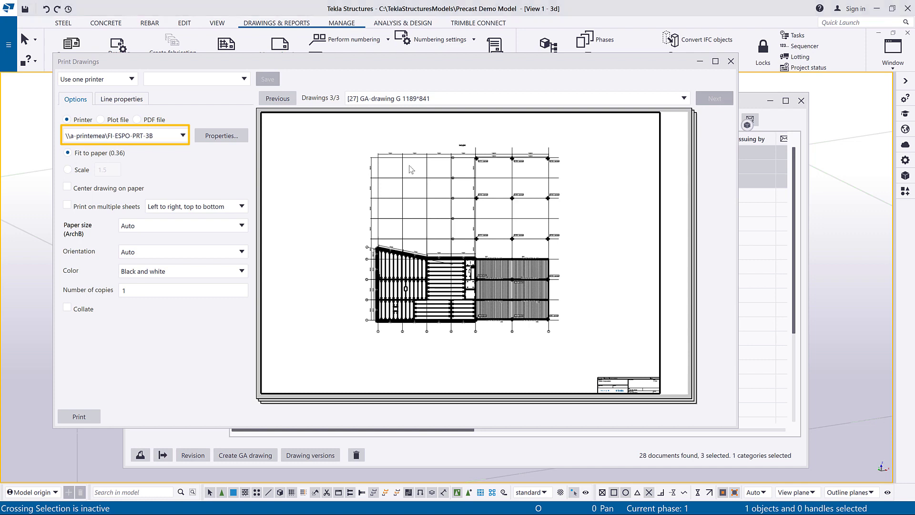
# Keep the current network printer, try scale 0.5, then revert to fit-to-paper, centred
pyautogui.click(183, 138)
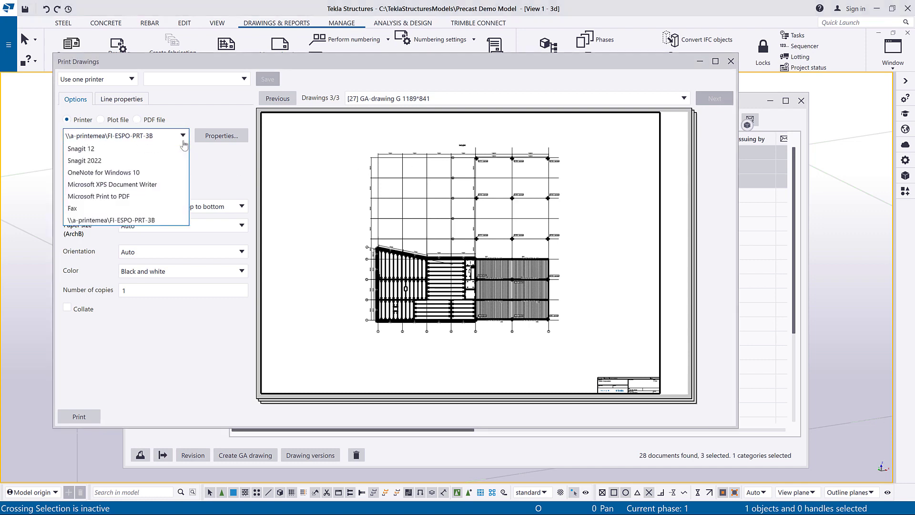
pyautogui.click(176, 221)
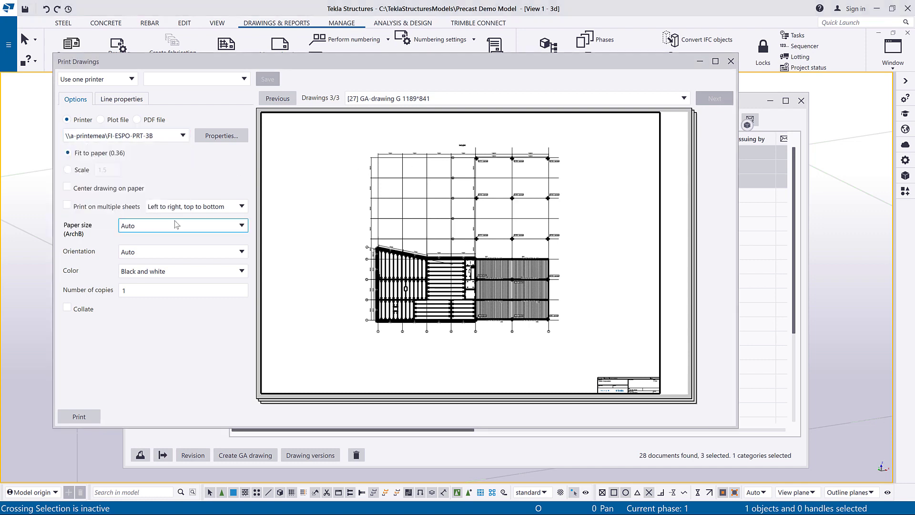
pyautogui.click(83, 170)
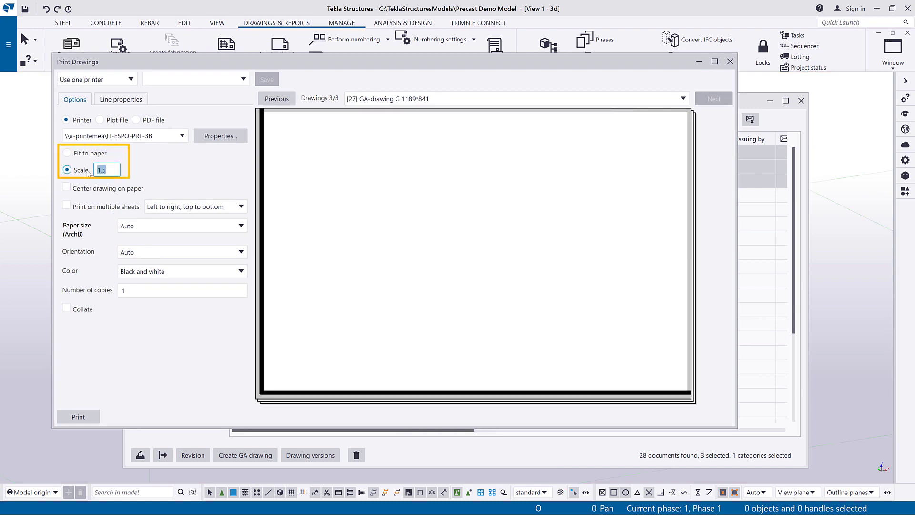
pyautogui.write('0.5')
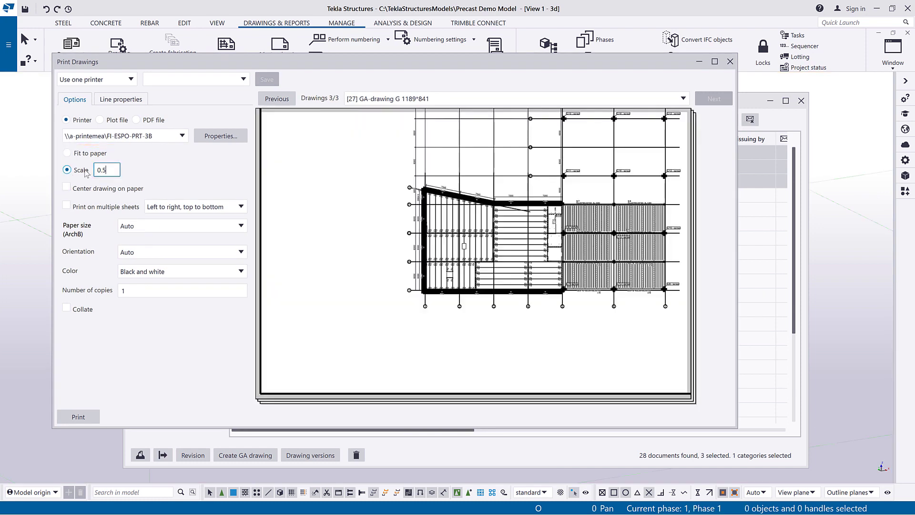
pyautogui.click(66, 153)
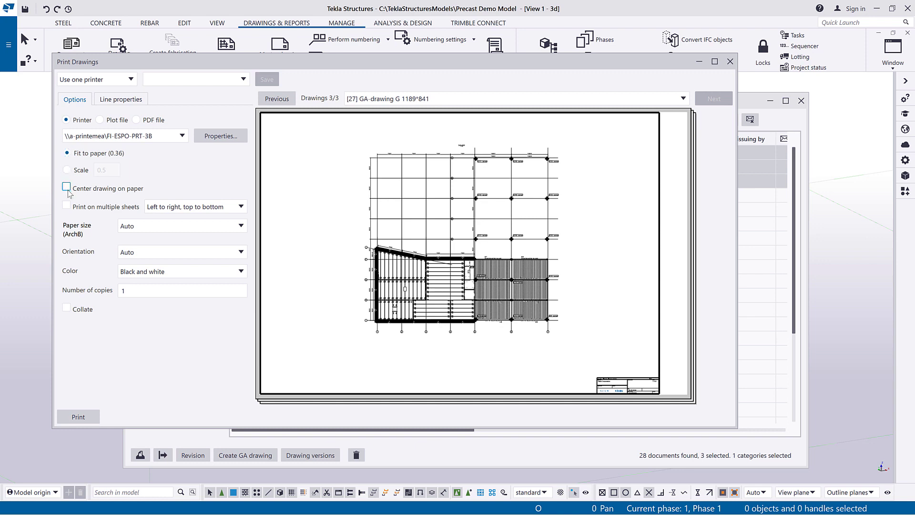
pyautogui.click(68, 190)
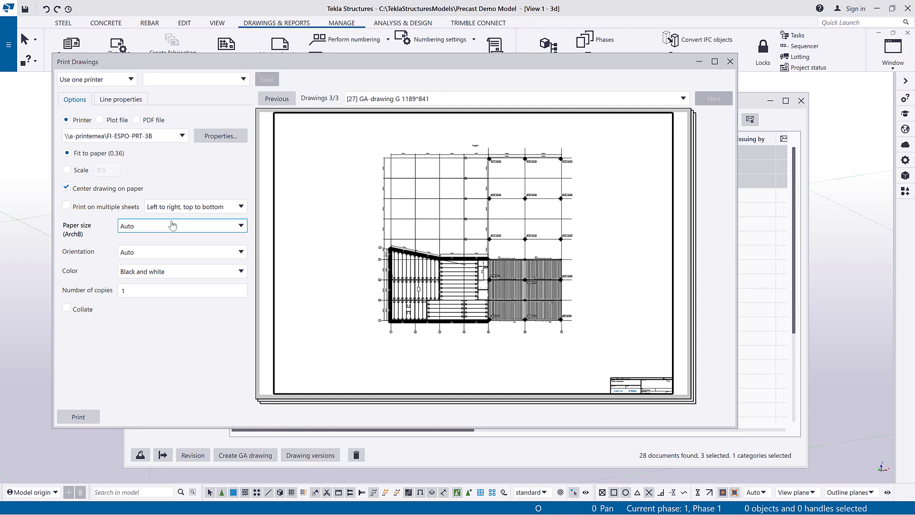
# Leave paper size and orientation on Auto and set the print colour to Grayscale
pyautogui.click(241, 227)
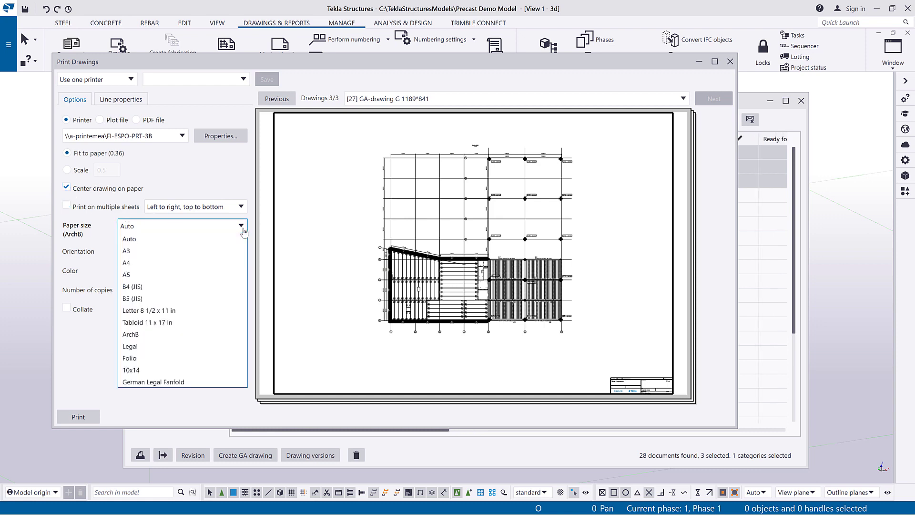
pyautogui.click(237, 237)
pyautogui.click(235, 251)
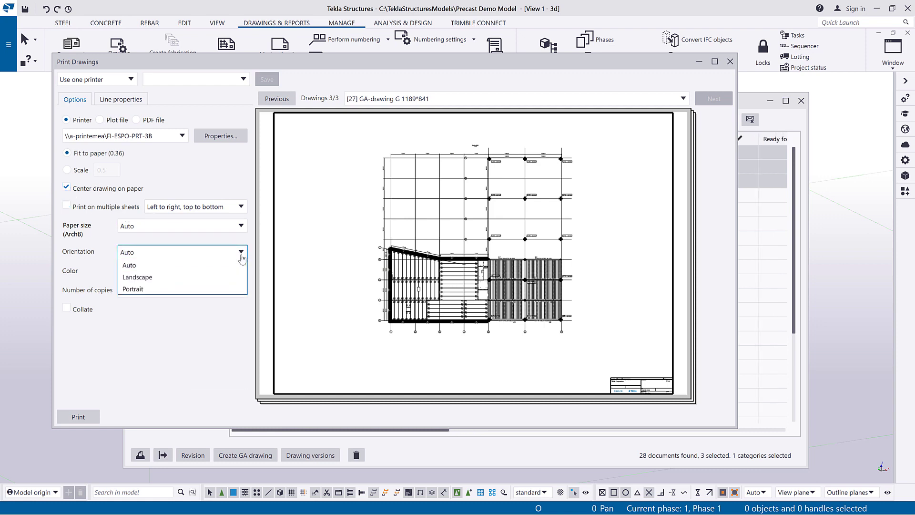
pyautogui.click(230, 267)
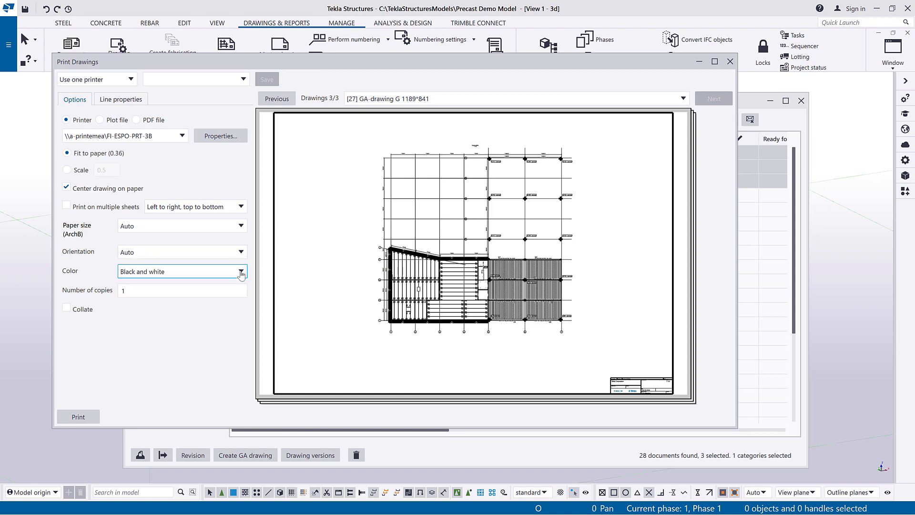
pyautogui.click(242, 273)
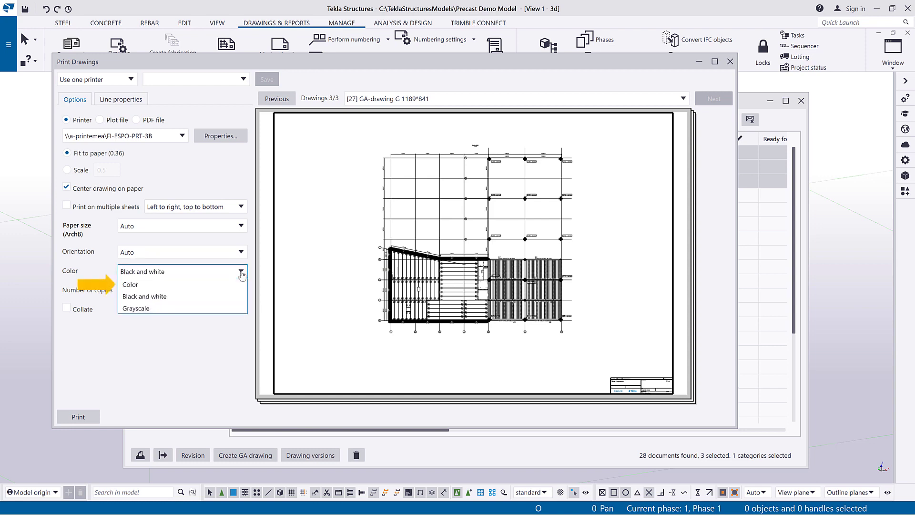
pyautogui.click(214, 311)
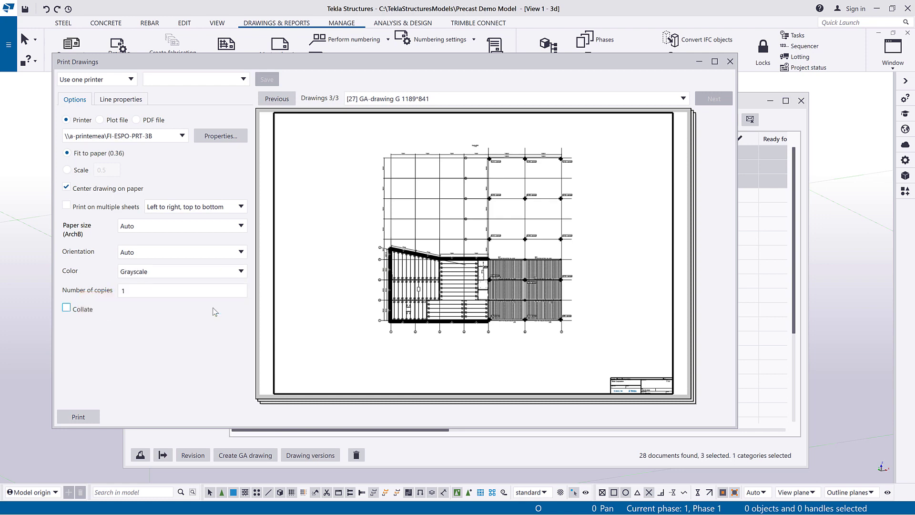
# Output to plot files in a chosen folder with prefix 'Project' and suffix 'Type1'
pyautogui.click(100, 120)
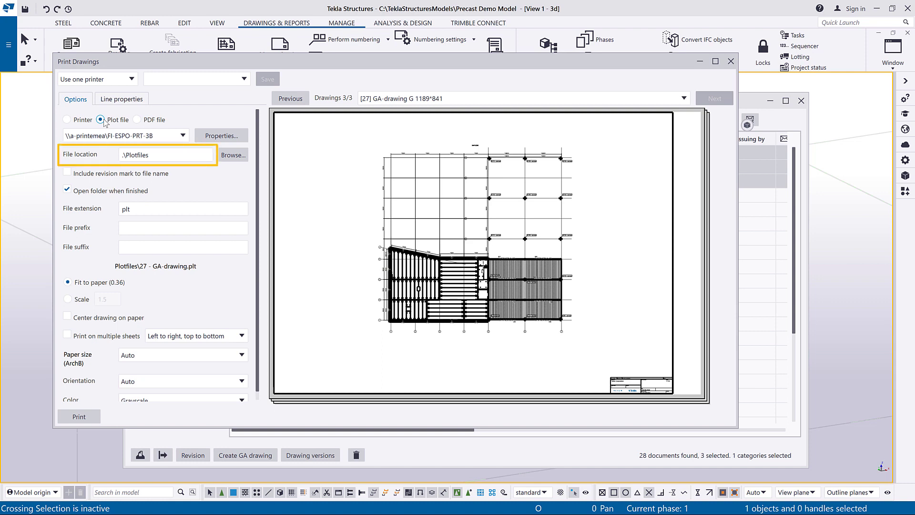
pyautogui.click(233, 156)
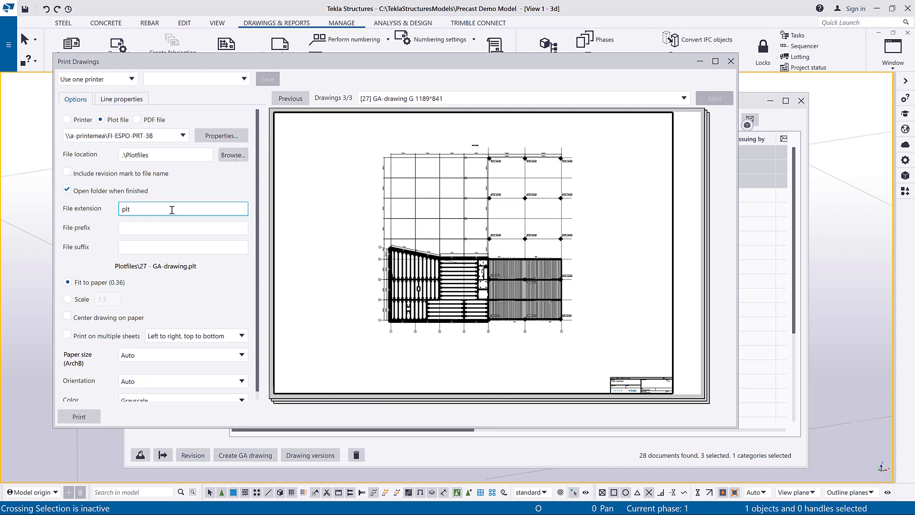
pyautogui.click(153, 226)
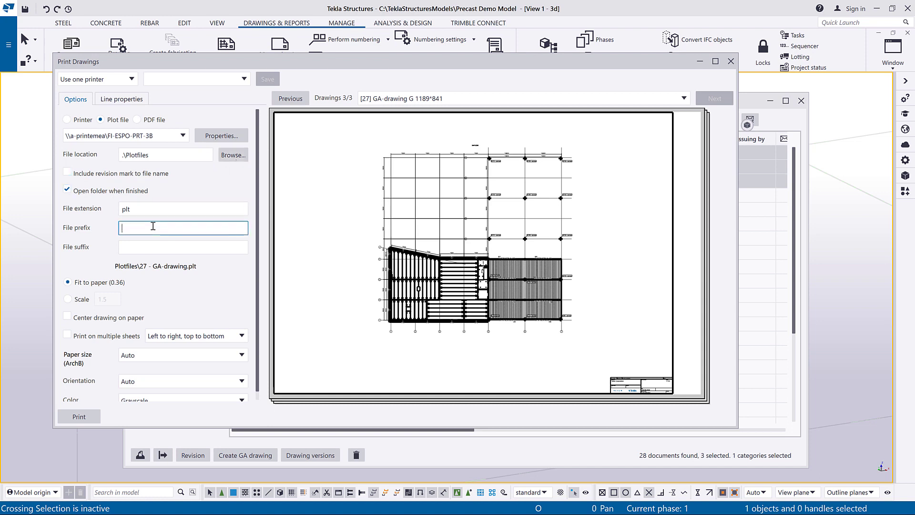
pyautogui.write('Project')
pyautogui.click(152, 247)
pyautogui.write('Type1')
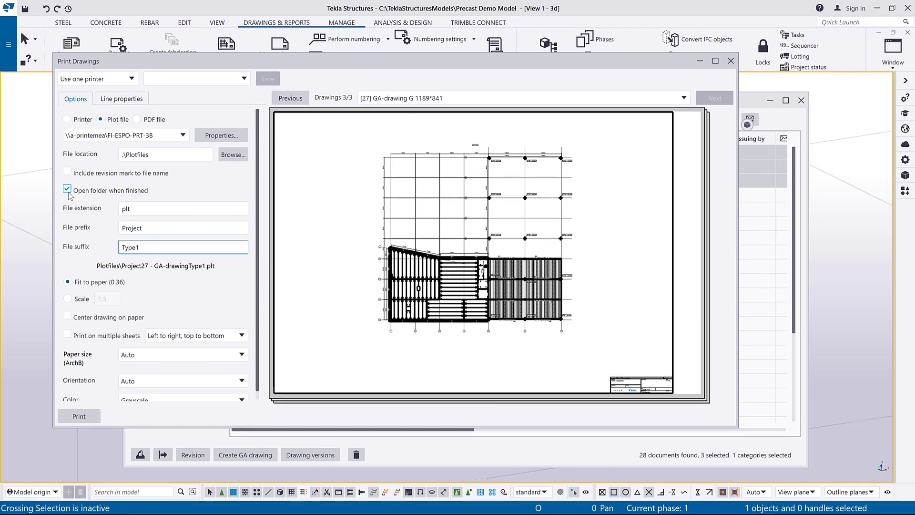
# Output a single combined PDF, appending '-Project1-Type1' to its name
pyautogui.click(135, 122)
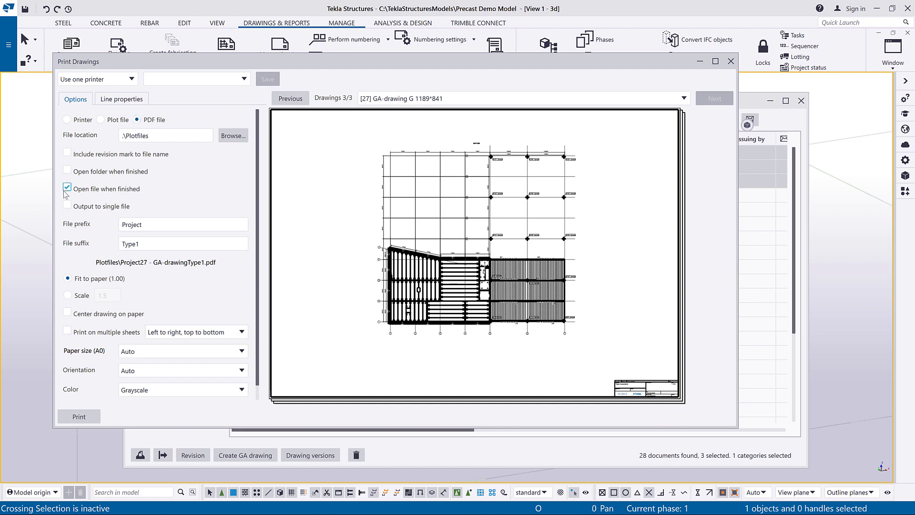
pyautogui.click(67, 205)
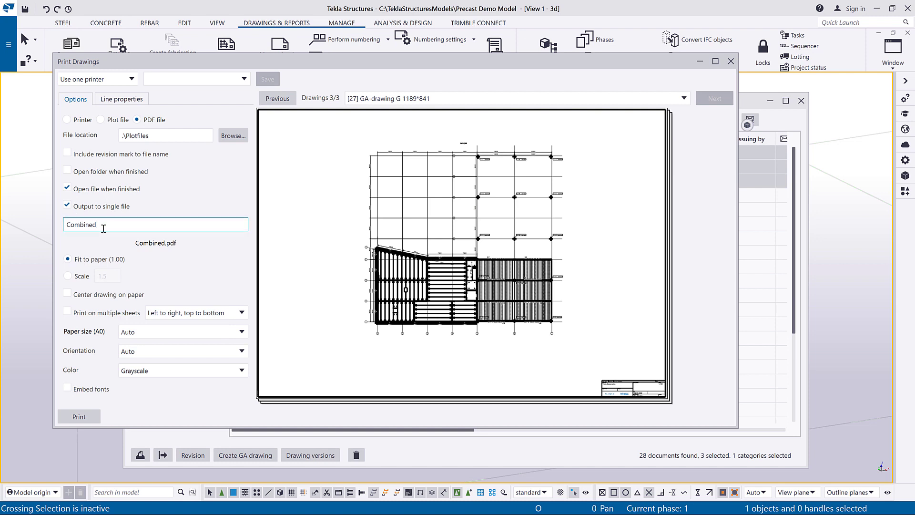
pyautogui.write('-Project1-Type1')
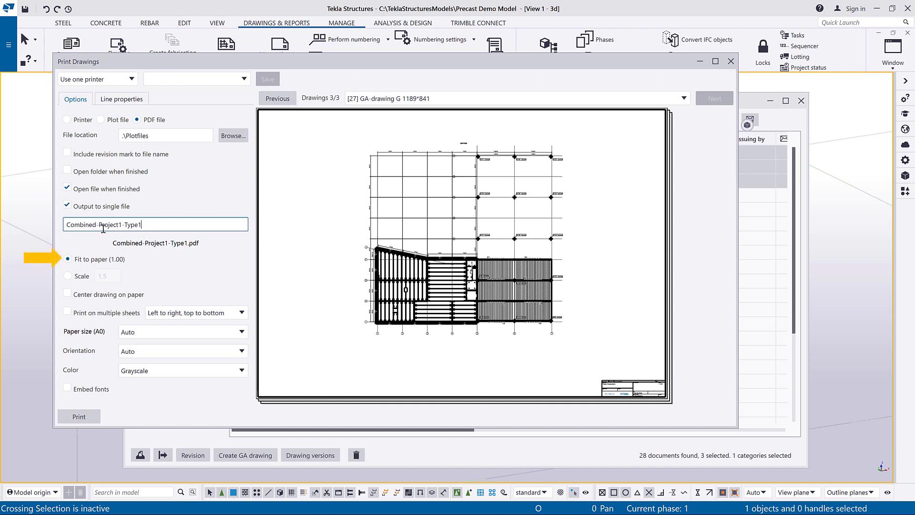
# Keep Fit to paper and set the print colour mode to Color
pyautogui.click(68, 276)
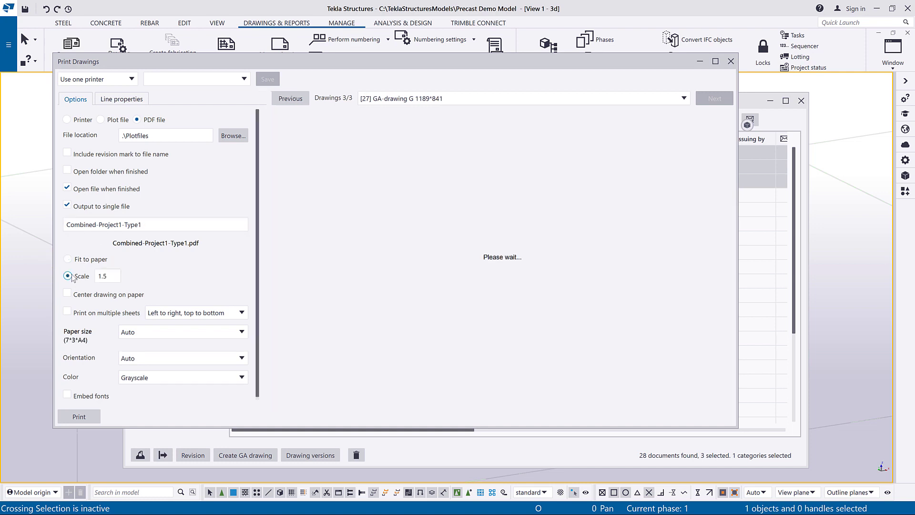
pyautogui.click(68, 259)
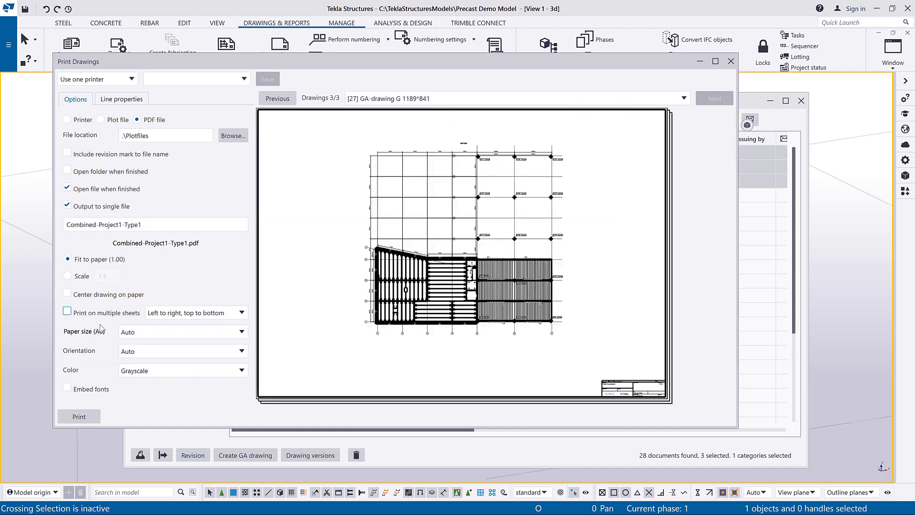
pyautogui.click(172, 381)
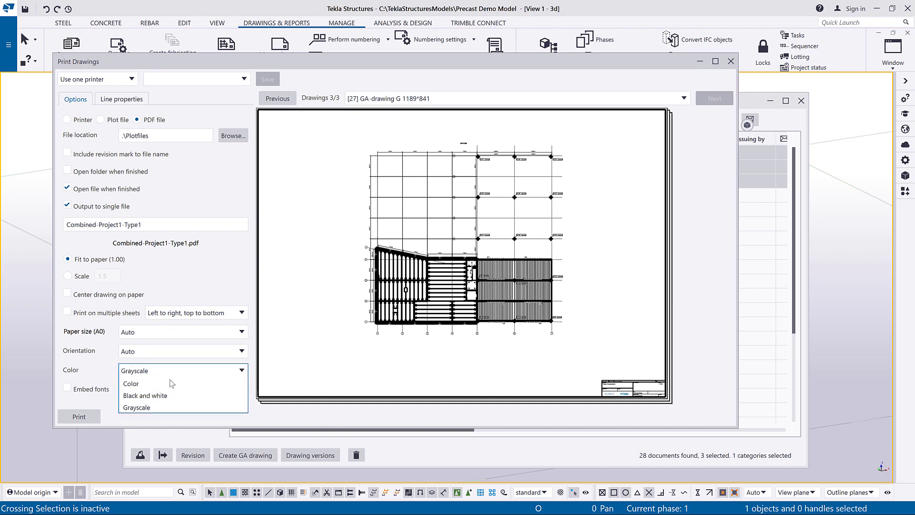
pyautogui.click(167, 384)
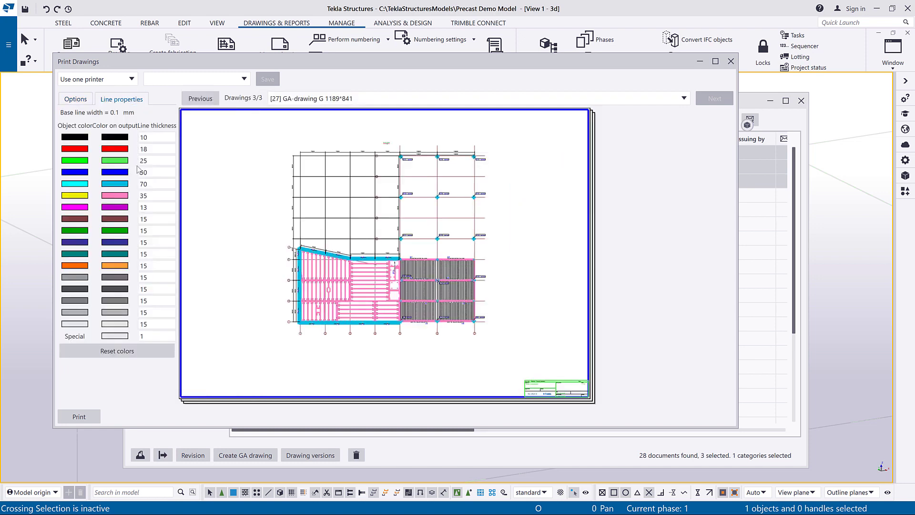
# Make yellow lines print orange at line thickness 10, then print the combined PDF
pyautogui.click(127, 197)
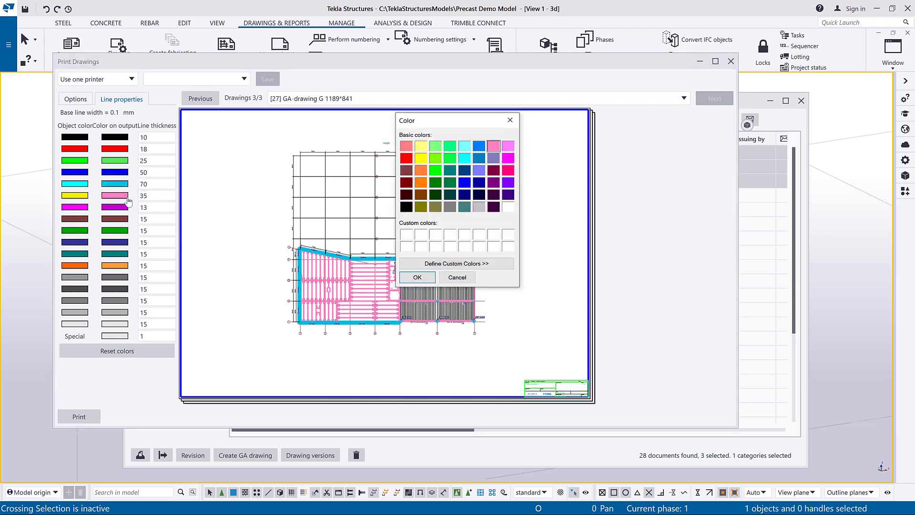
pyautogui.click(420, 183)
pyautogui.click(417, 277)
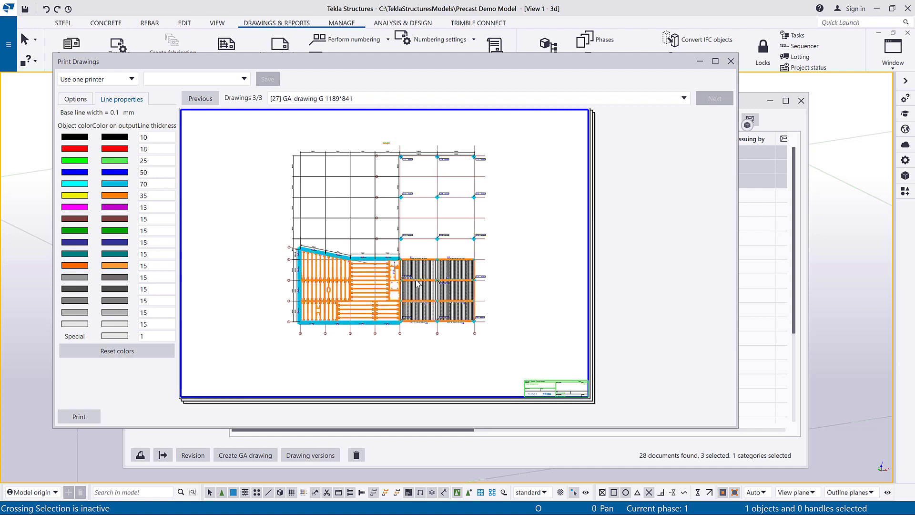
pyautogui.click(146, 196)
pyautogui.write('10')
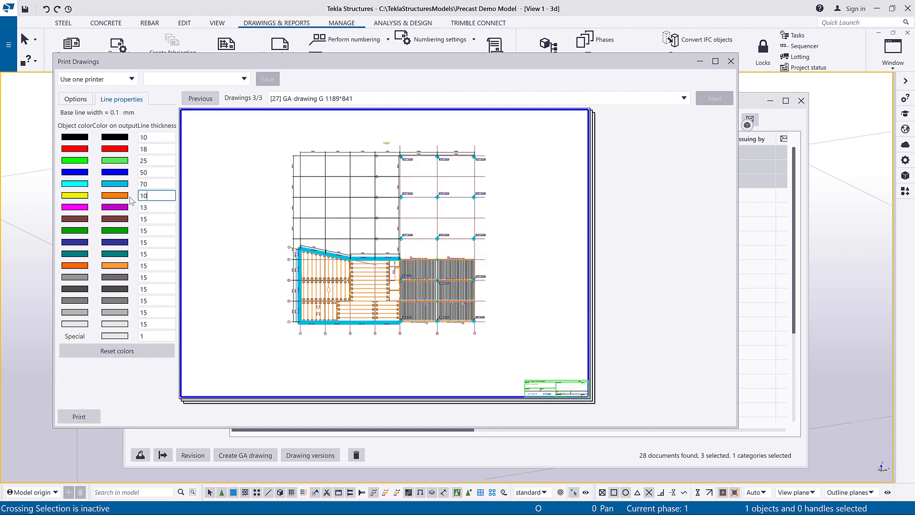
pyautogui.click(92, 417)
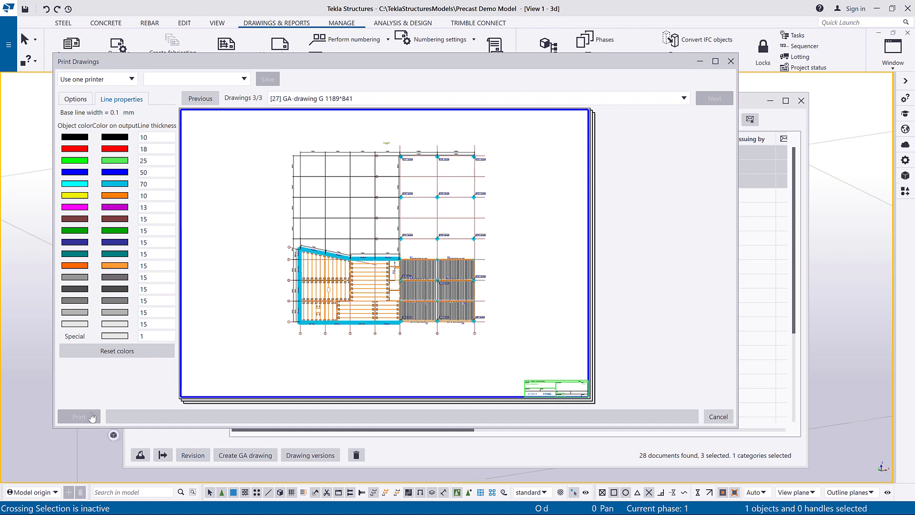